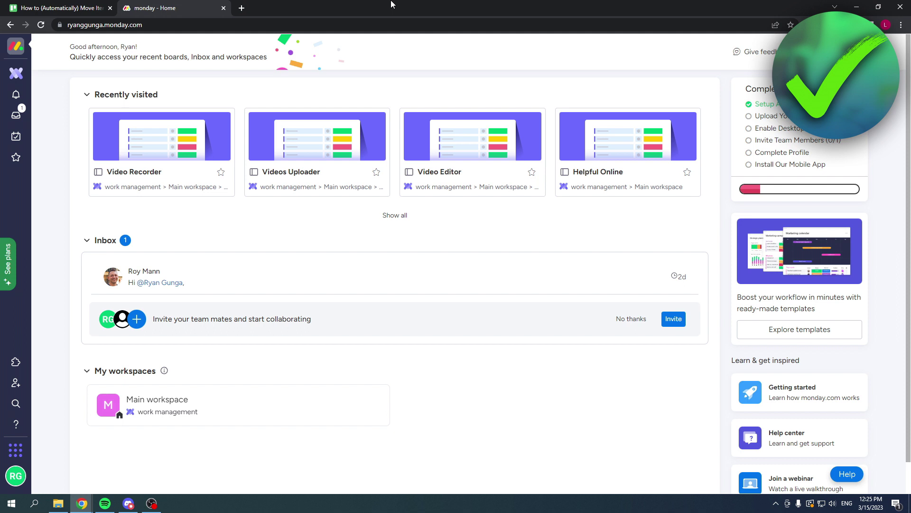
- Open the Video Recorder board from the Recently visited cards on the Home page
left_click(16, 71)
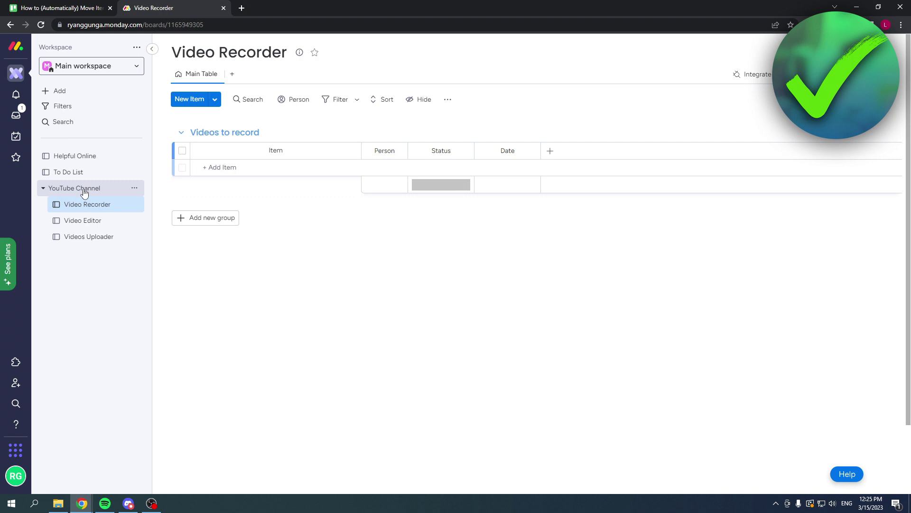
- Look over the Video Editor and Videos Uploader boards, then check Video 1's status options
left_click(94, 221)
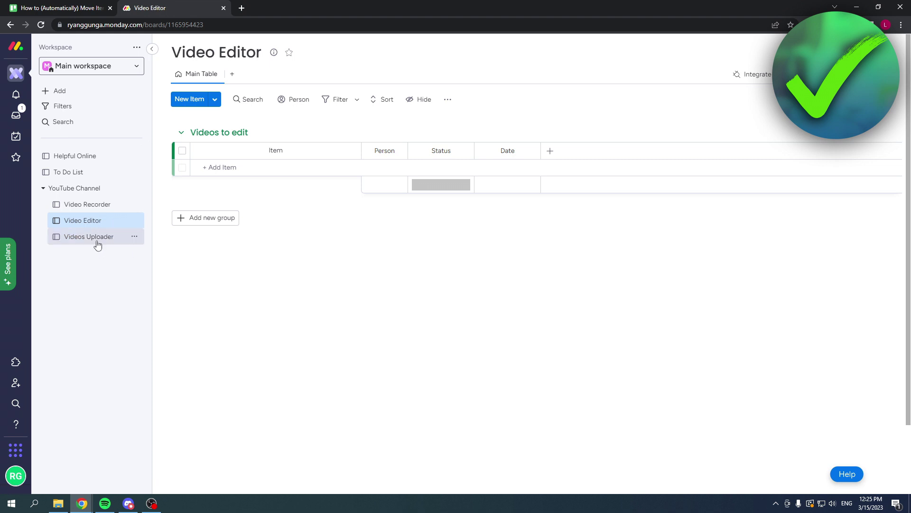
left_click(97, 237)
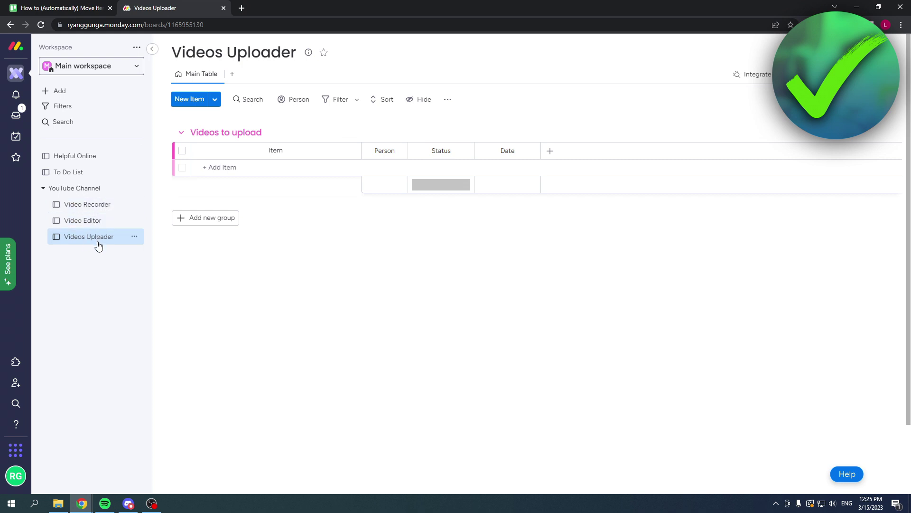
left_click(95, 205)
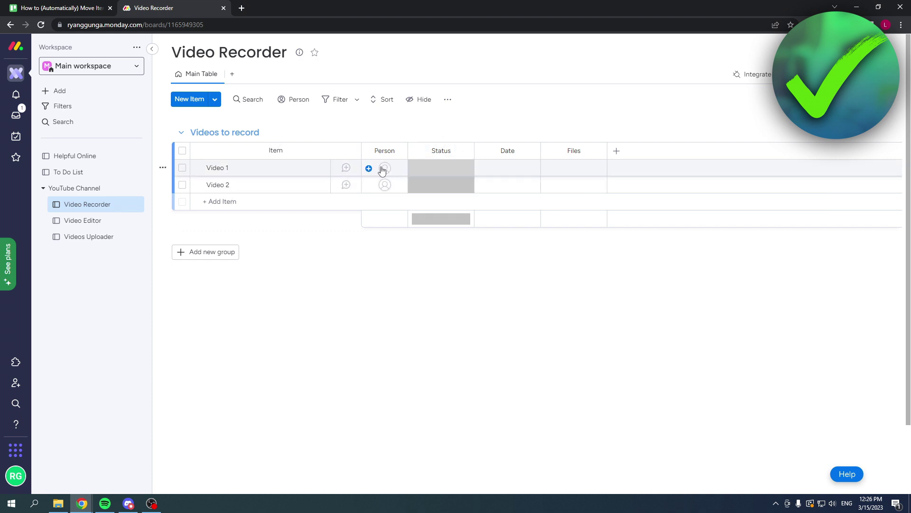
left_click(434, 169)
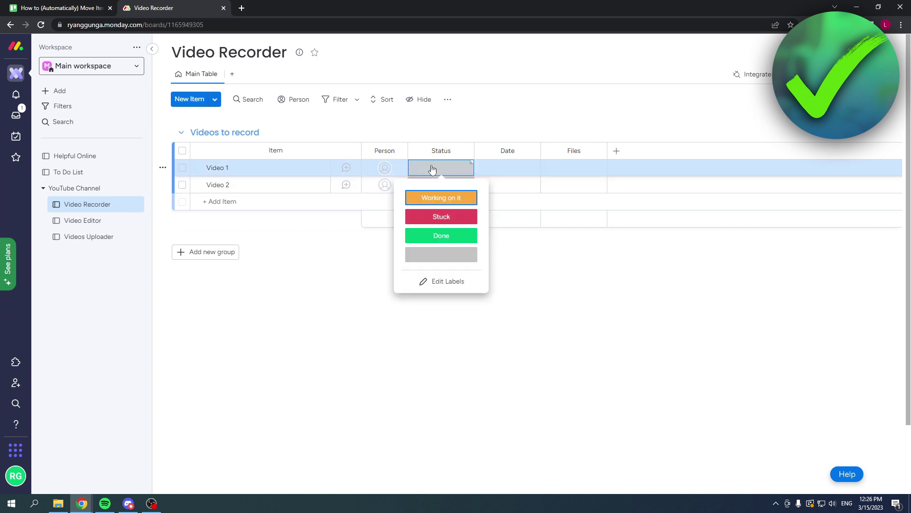
left_click(455, 174)
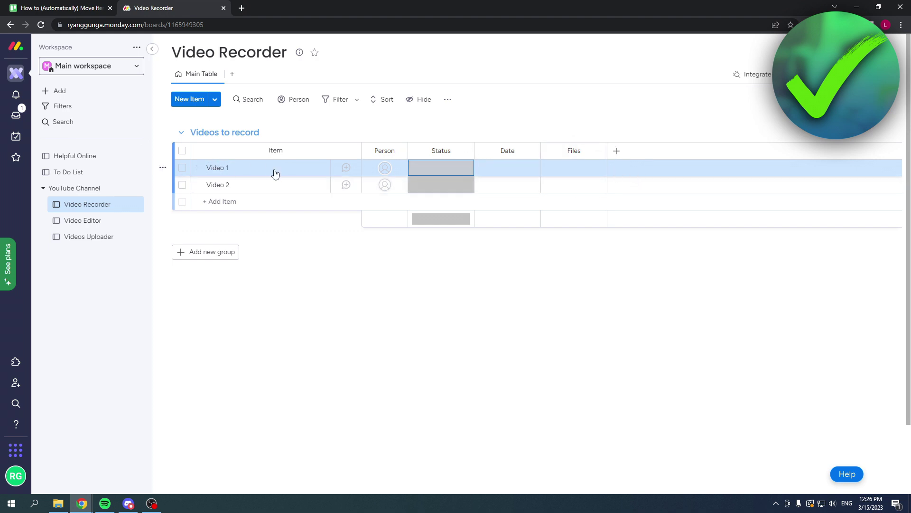
- Switch between the Video Editor, Videos Uploader and Video Recorder boards, ending on Video Recorder
left_click(90, 220)
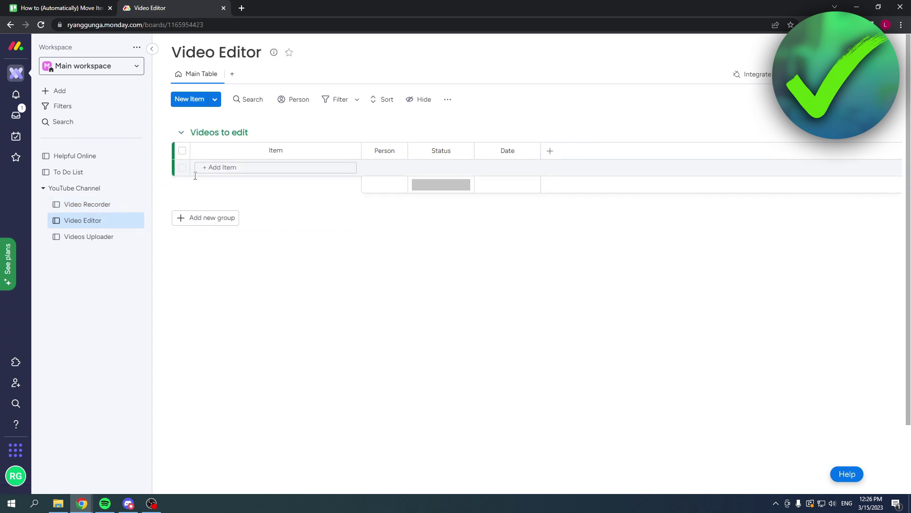
left_click(91, 204)
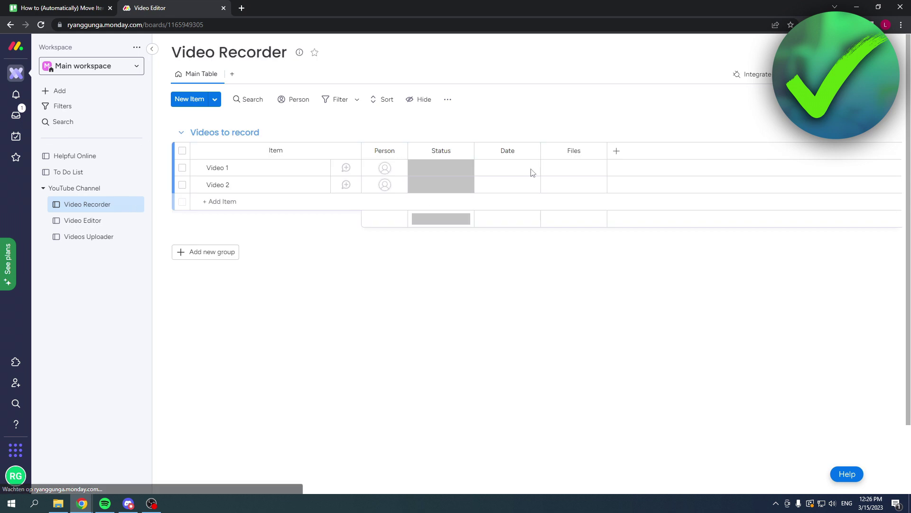
left_click(74, 221)
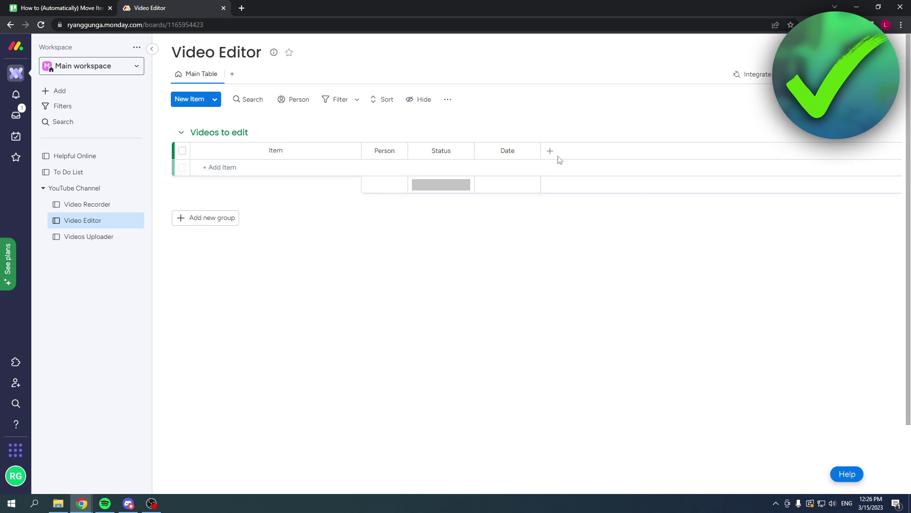
left_click(140, 203)
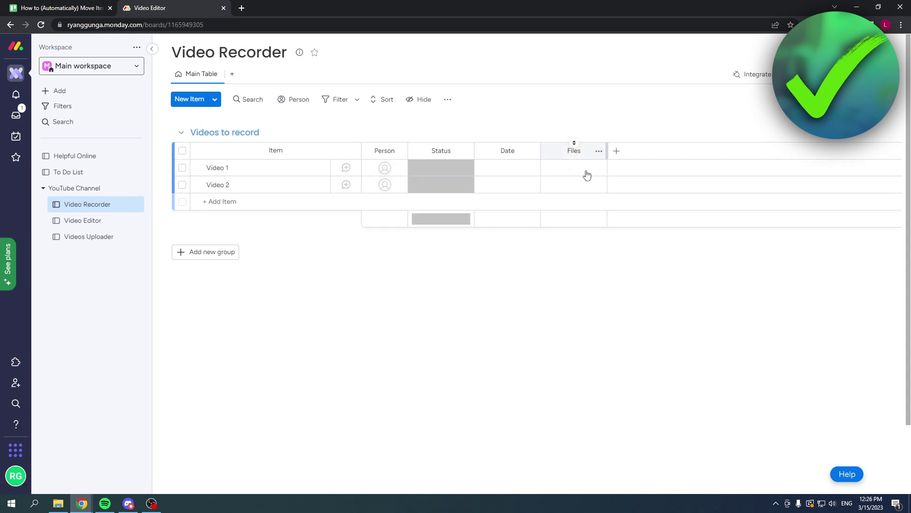
left_click(131, 240)
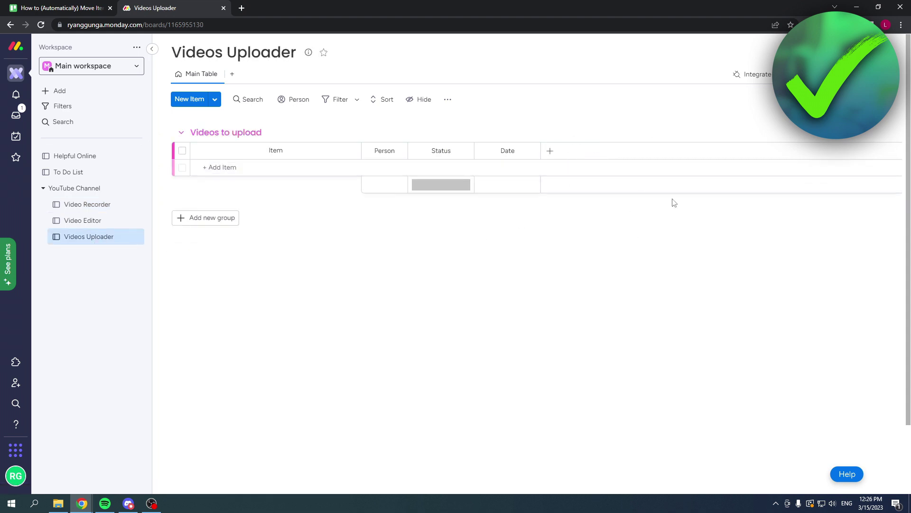
left_click(81, 205)
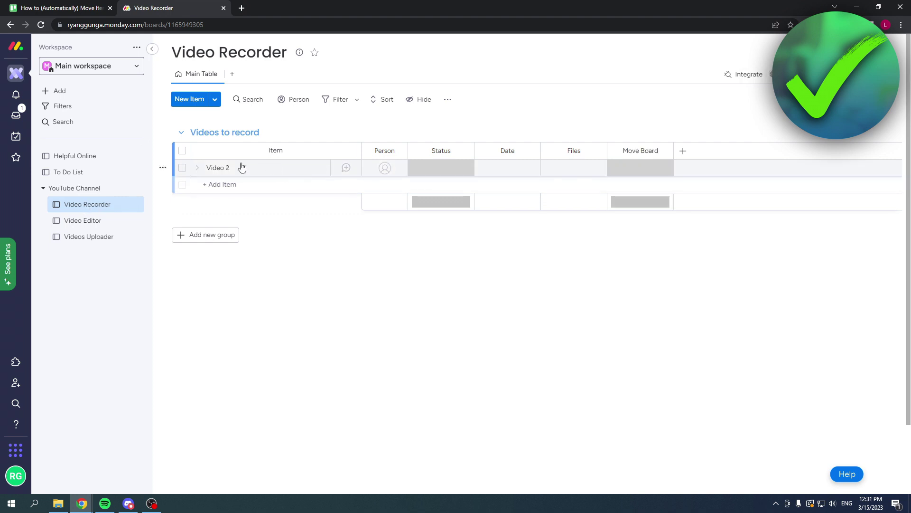
- Move Video 2 to the Video Editor board's Videos to edit group from its context menu
right_click(262, 170)
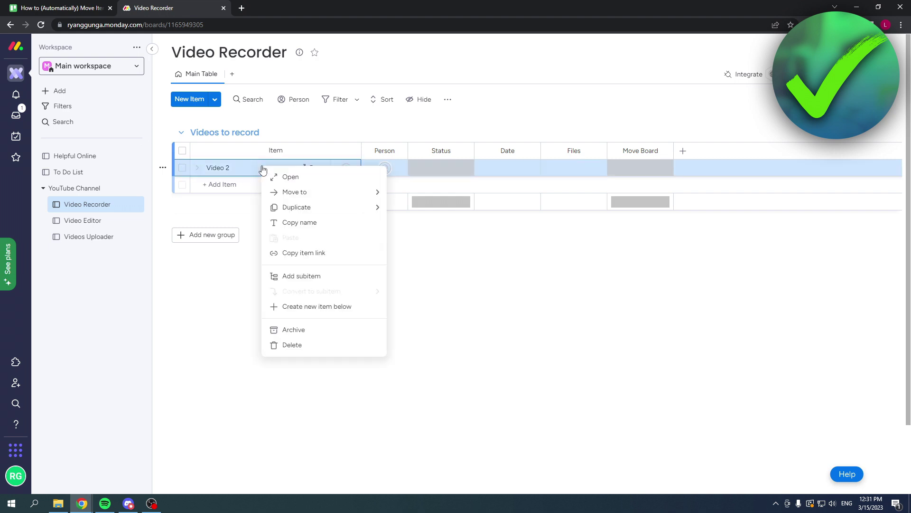
mouse_move(344, 201)
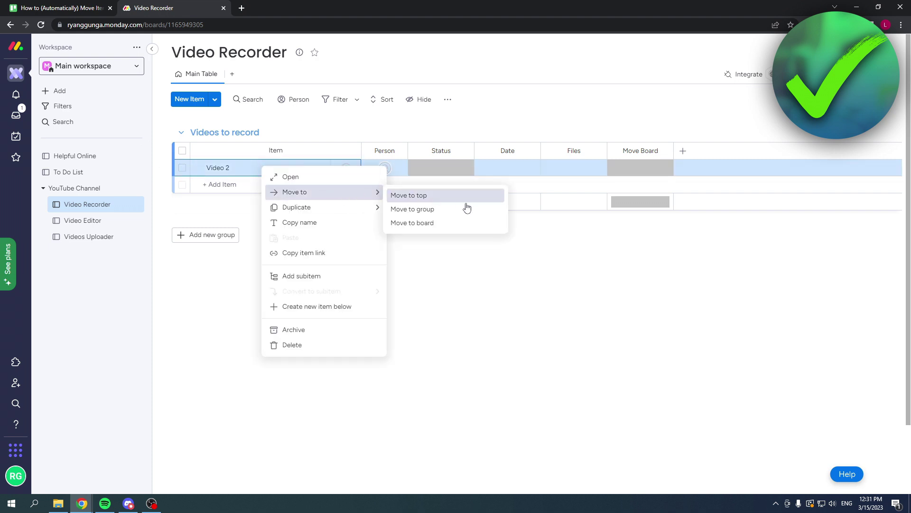
left_click(452, 223)
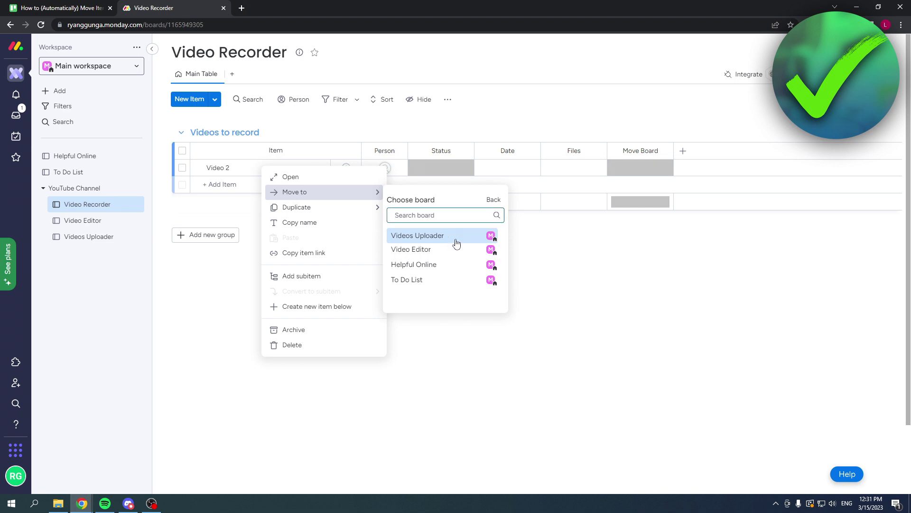
scroll(458, 247, "down", 1)
scroll(455, 265, "up", 1)
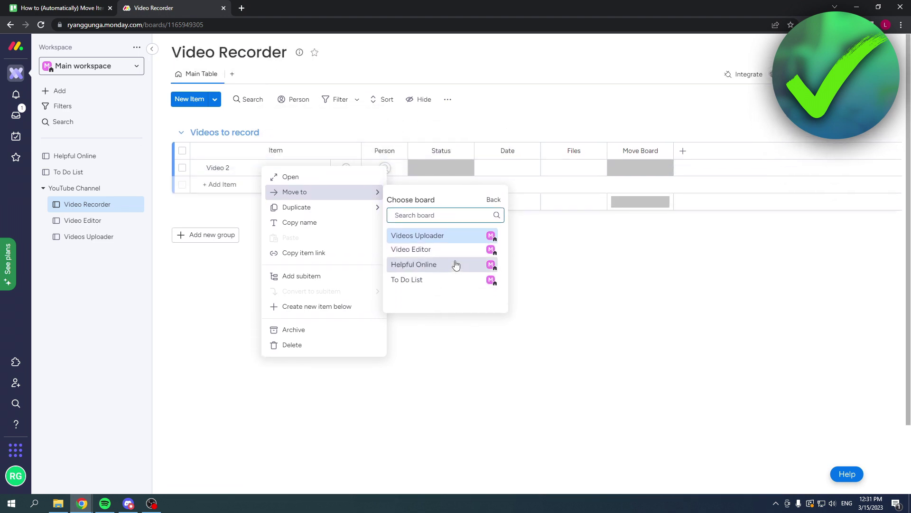
left_click(431, 250)
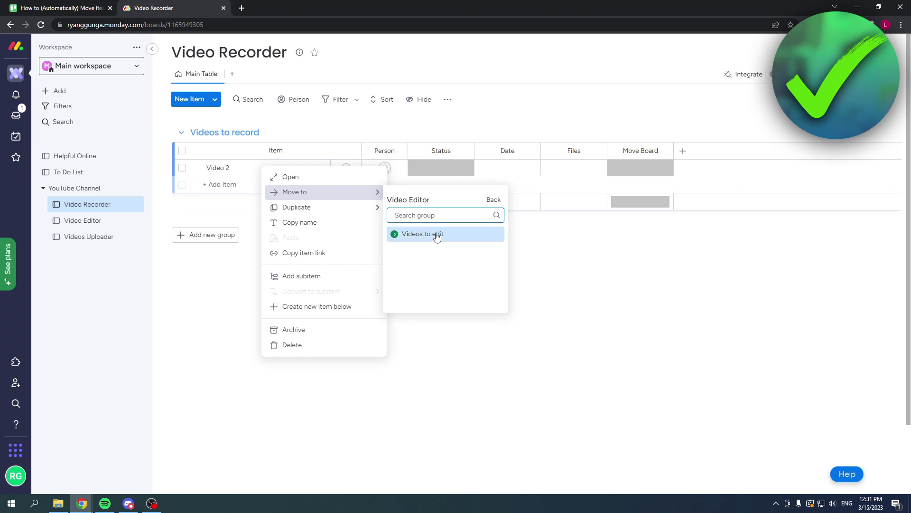
left_click(427, 239)
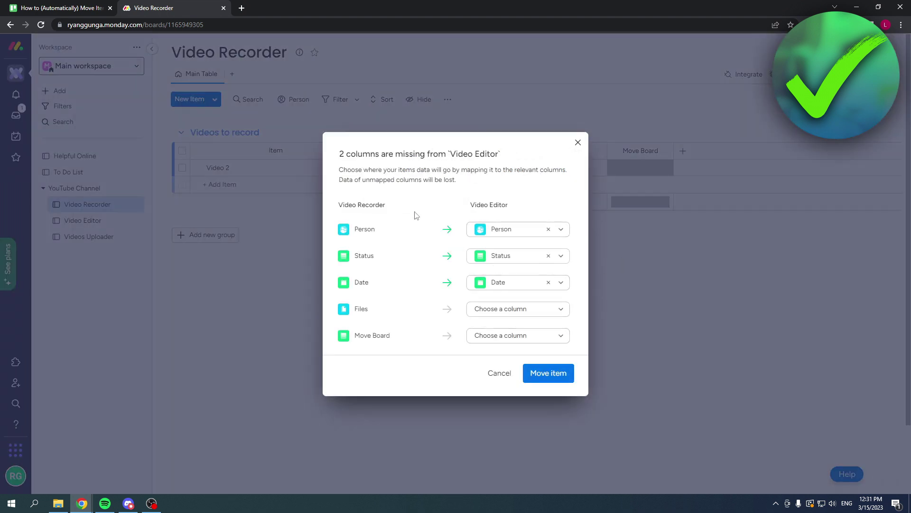
- Keep Person mapped to Person and leave the Files column unmapped
left_click(562, 232)
left_click(562, 232)
left_click(517, 309)
left_click(448, 310)
- Move Video 2 despite unmapped columns and check it on the Video Editor board
left_click(549, 373)
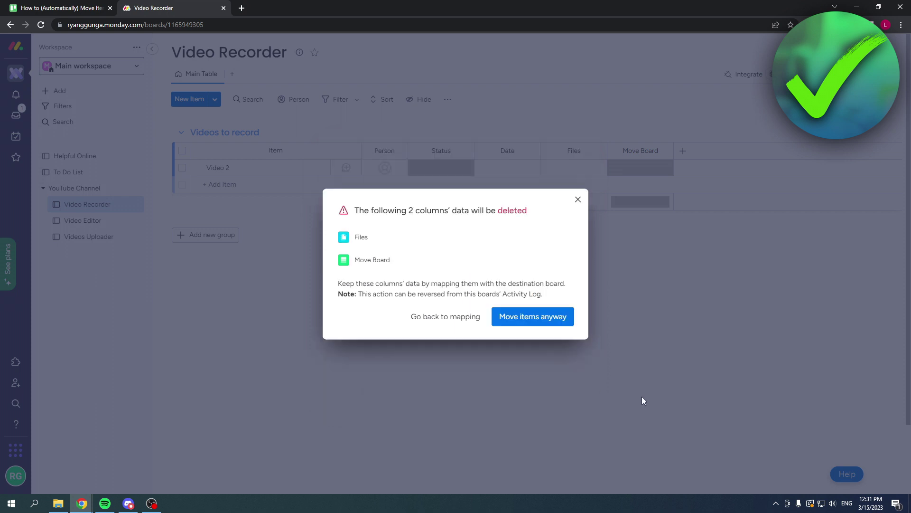
left_click(552, 326)
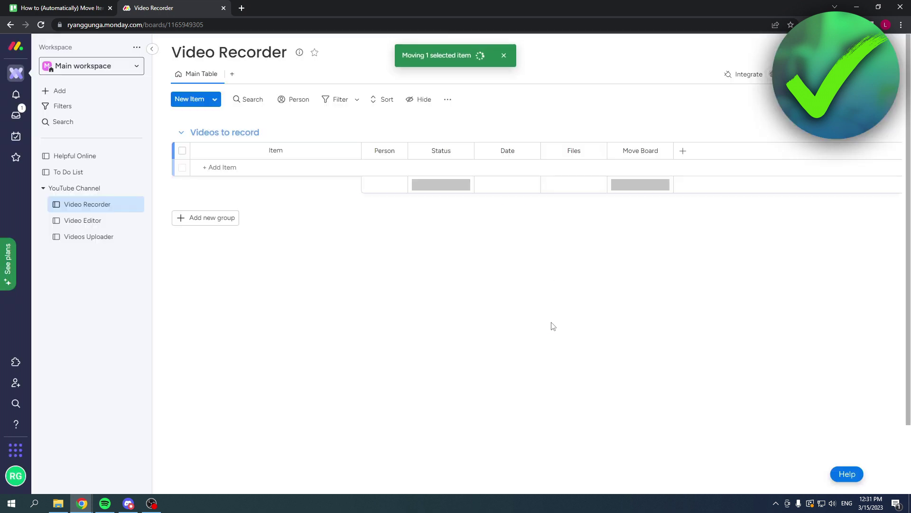
left_click(88, 222)
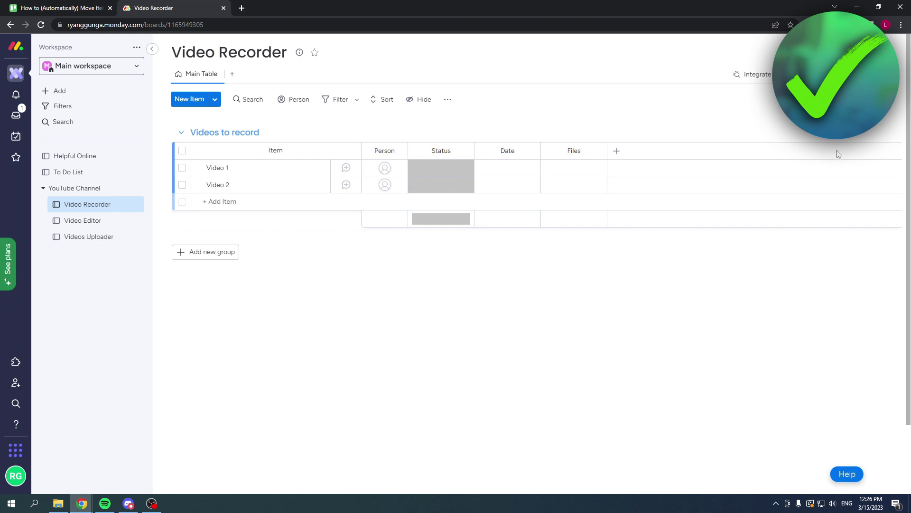
- Add a Status column named 'Move Board' to the Video Recorder board
left_click(617, 151)
left_click(502, 190)
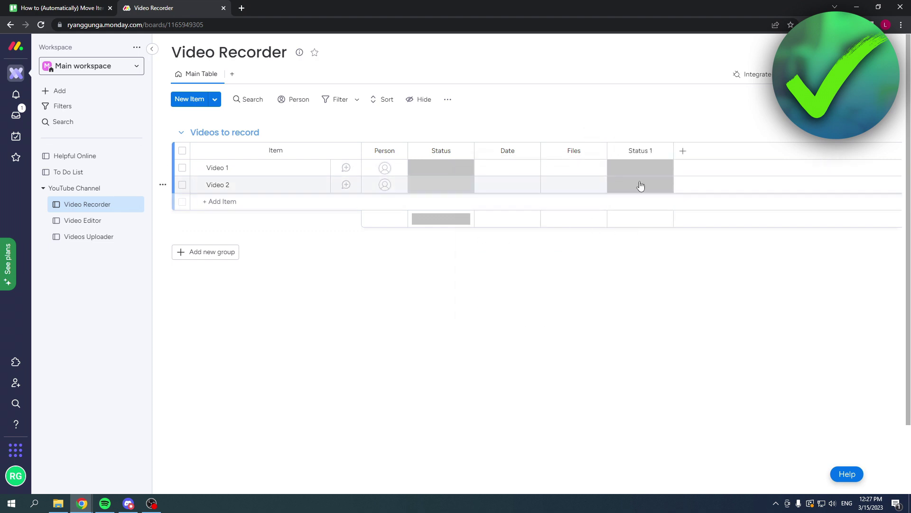
left_click(641, 151)
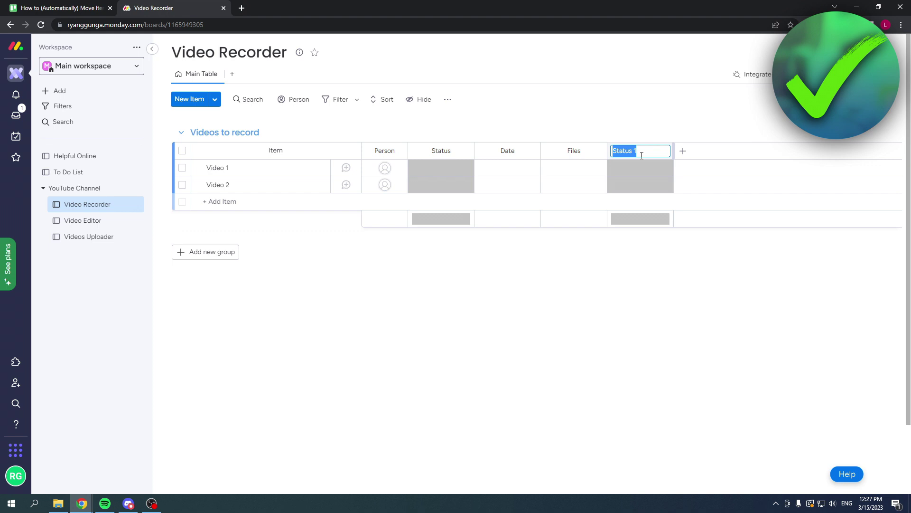
type("Move Board")
key("Return")
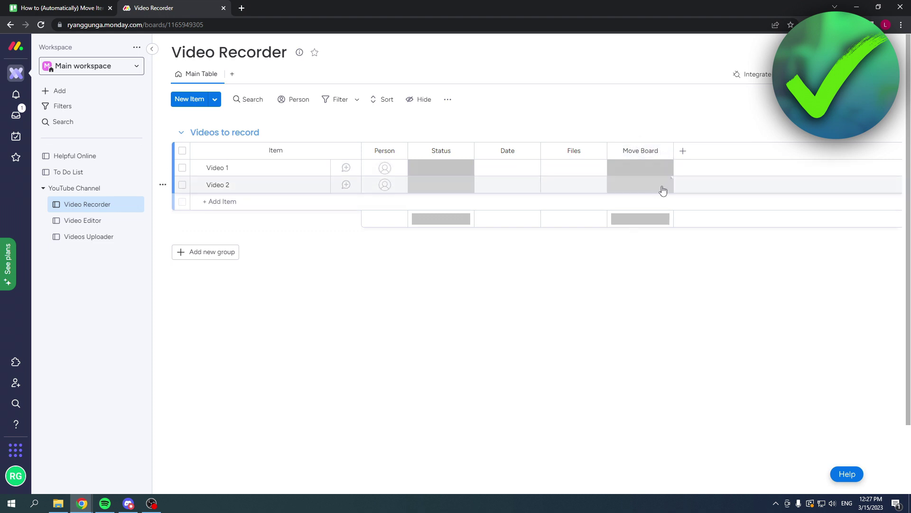
left_click(663, 190)
- Delete the Stuck and Working on it labels and rename Done to a purple 'Move to Editor'
left_click(641, 294)
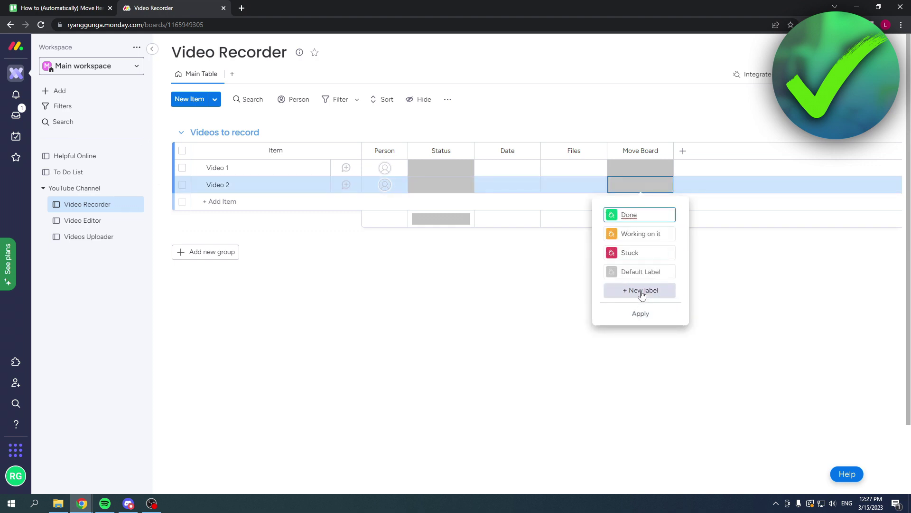
left_click(680, 253)
left_click(680, 233)
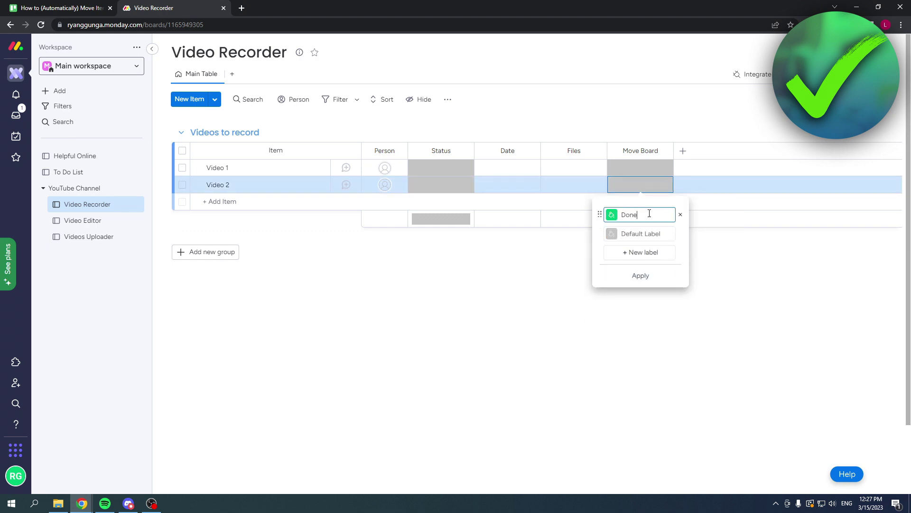
double_click(649, 213)
type("Move to Editor")
left_click(612, 214)
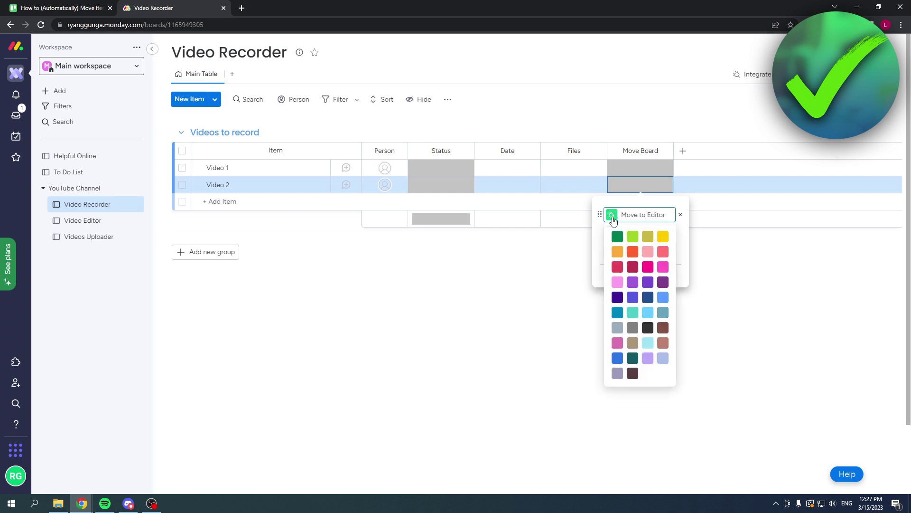
left_click(614, 282)
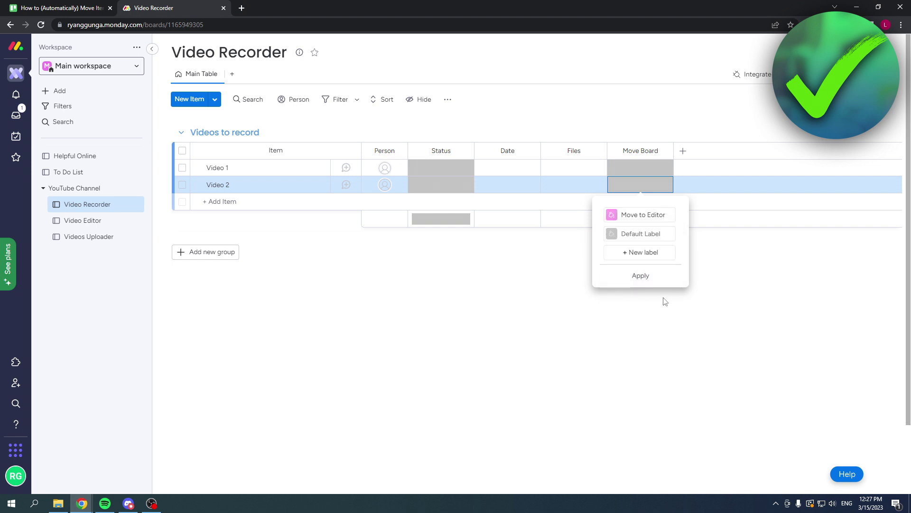
left_click(644, 275)
left_click(695, 325)
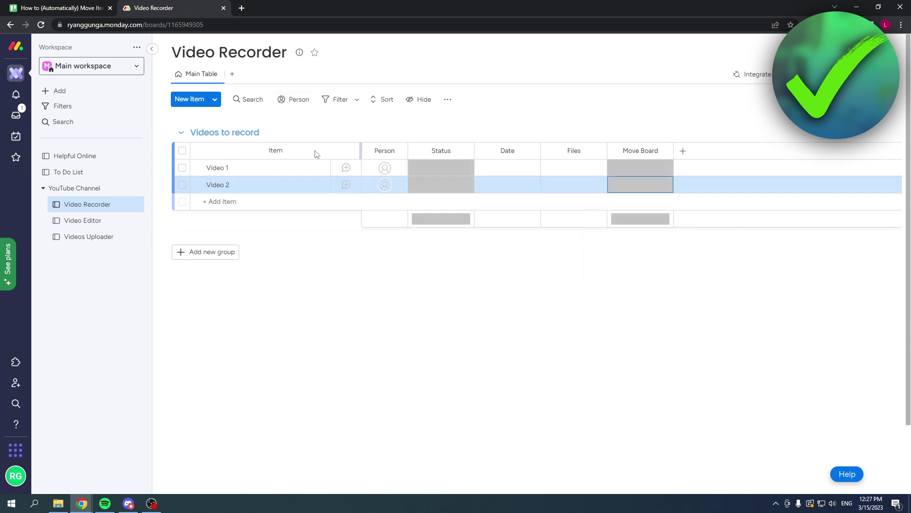
left_click(642, 164)
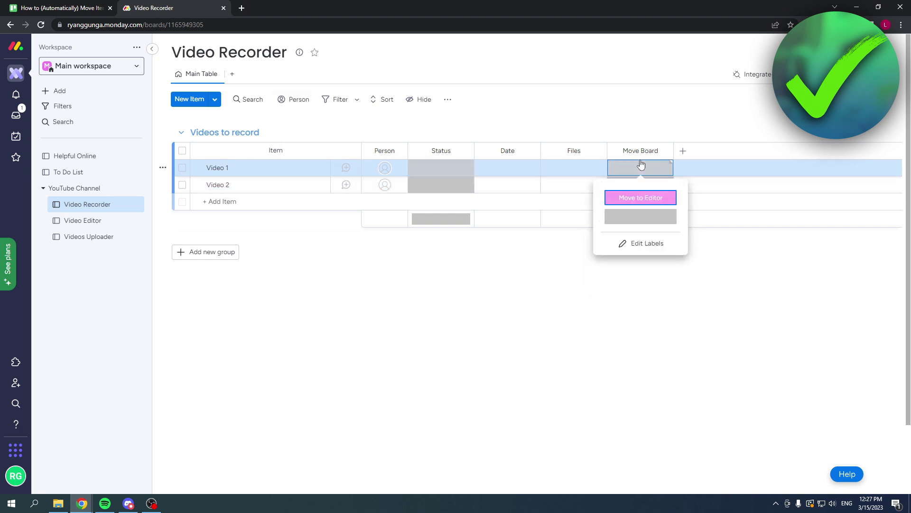
left_click(441, 170)
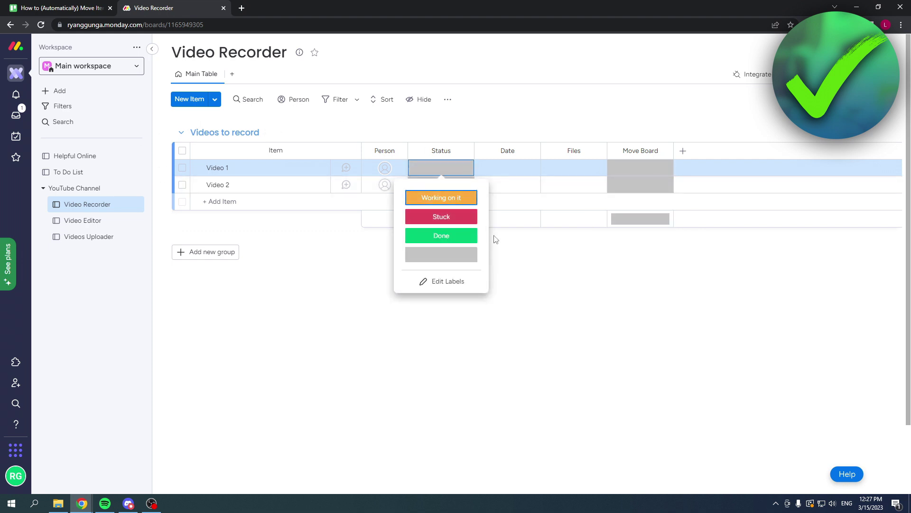
left_click(441, 236)
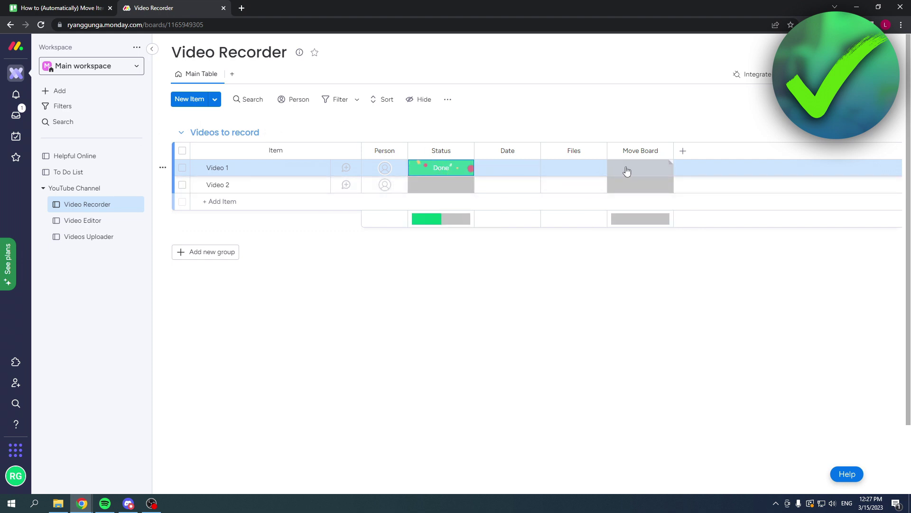
left_click(627, 171)
left_click(659, 201)
left_click(115, 225)
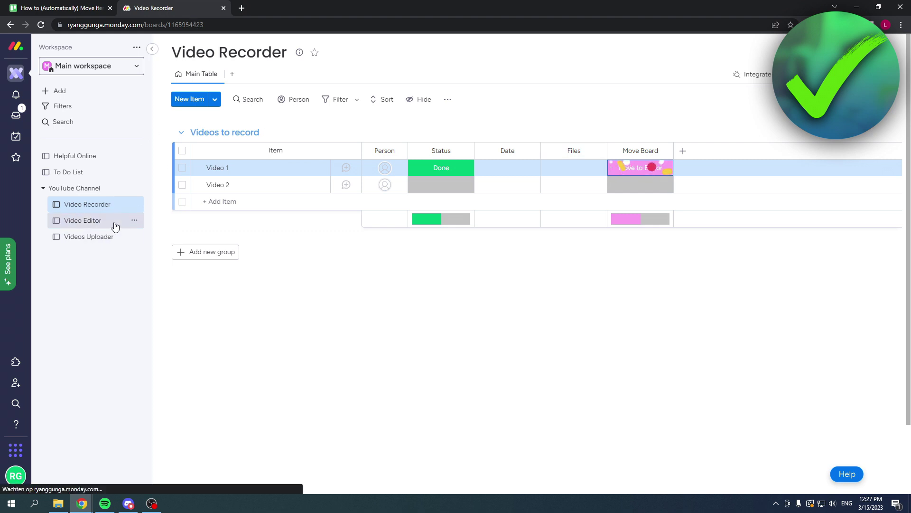
left_click(92, 204)
left_click(442, 171)
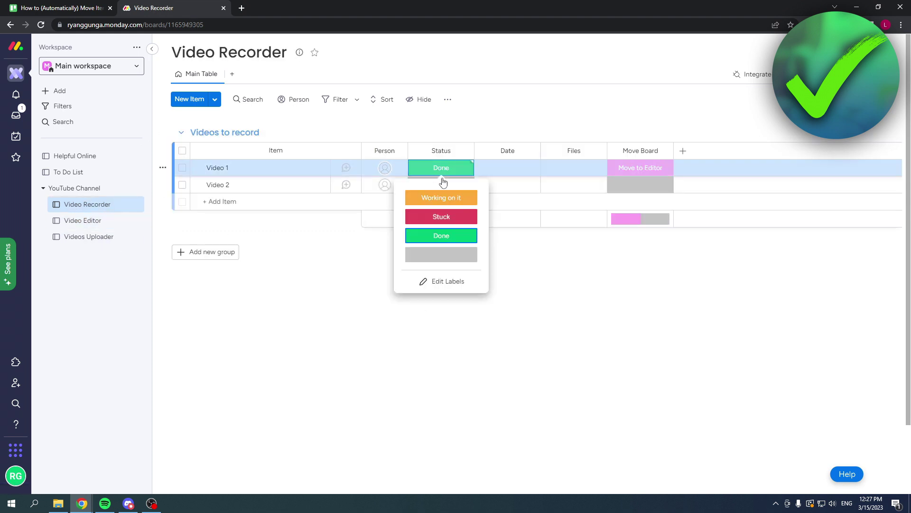
left_click(444, 255)
left_click(626, 171)
left_click(640, 220)
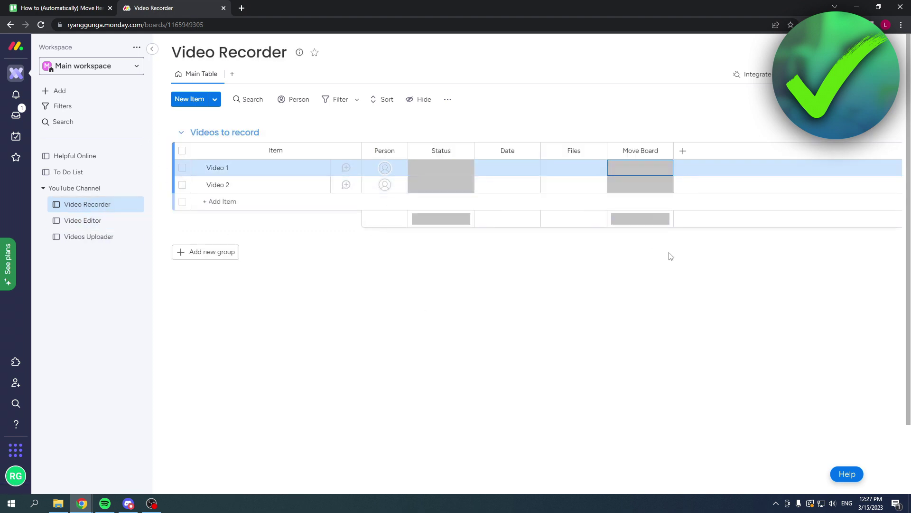
left_click(671, 257)
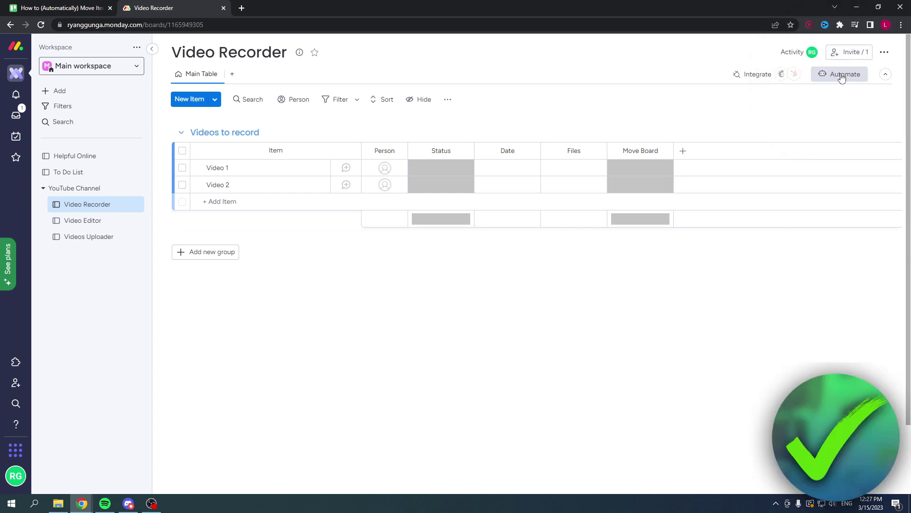
left_click(842, 76)
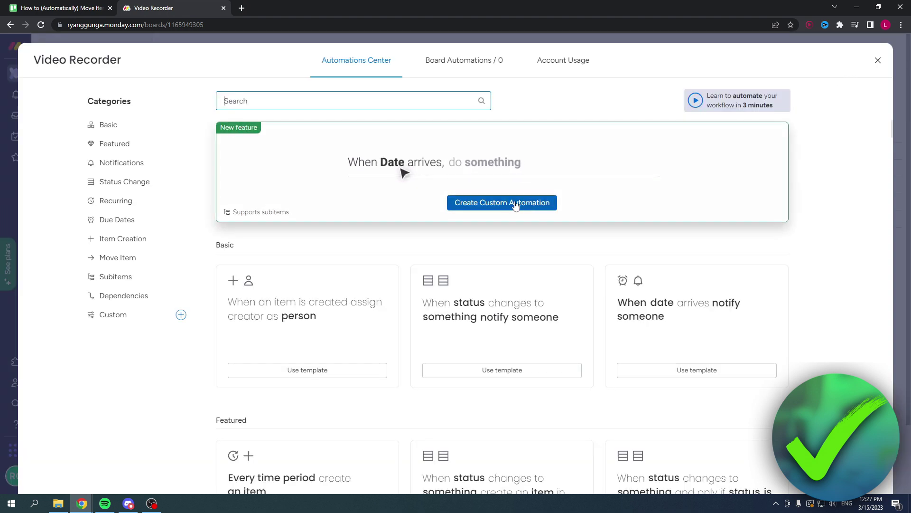
- Build a custom automation triggered when Move Board changes to Move to Editor
left_click(515, 204)
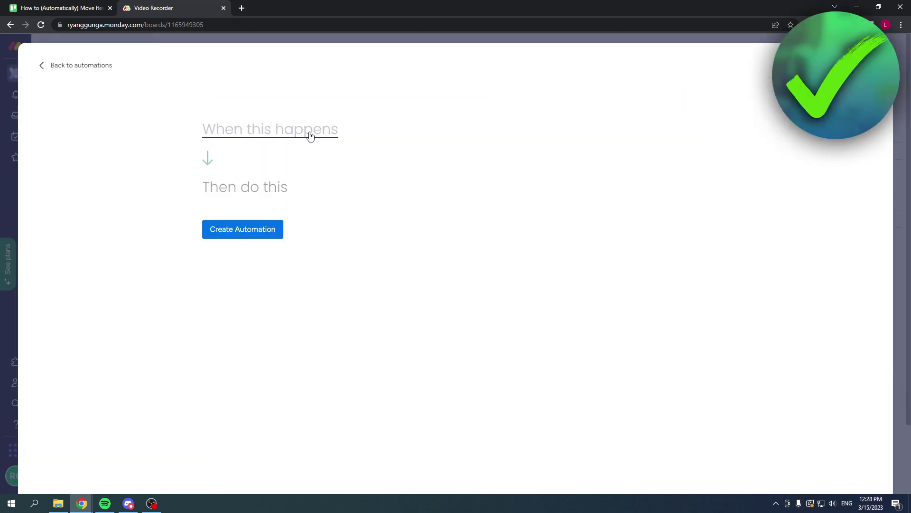
left_click(288, 133)
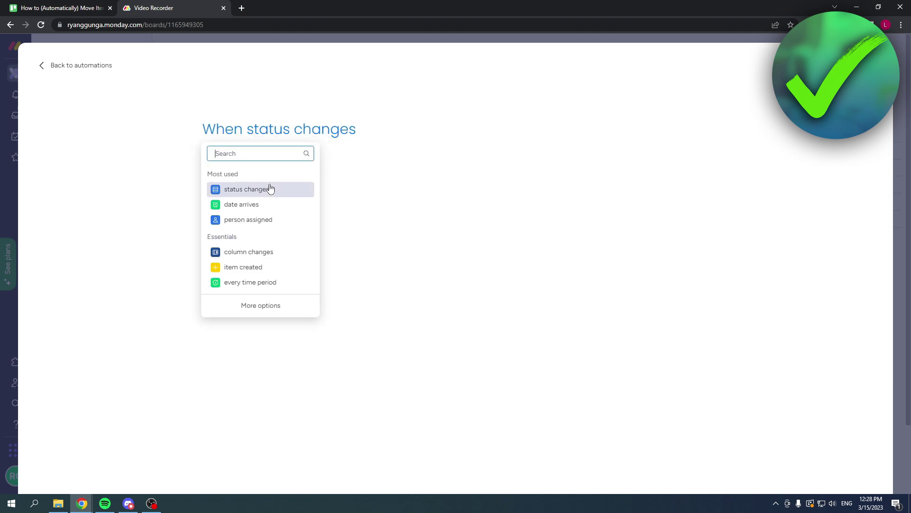
left_click(270, 189)
left_click(270, 135)
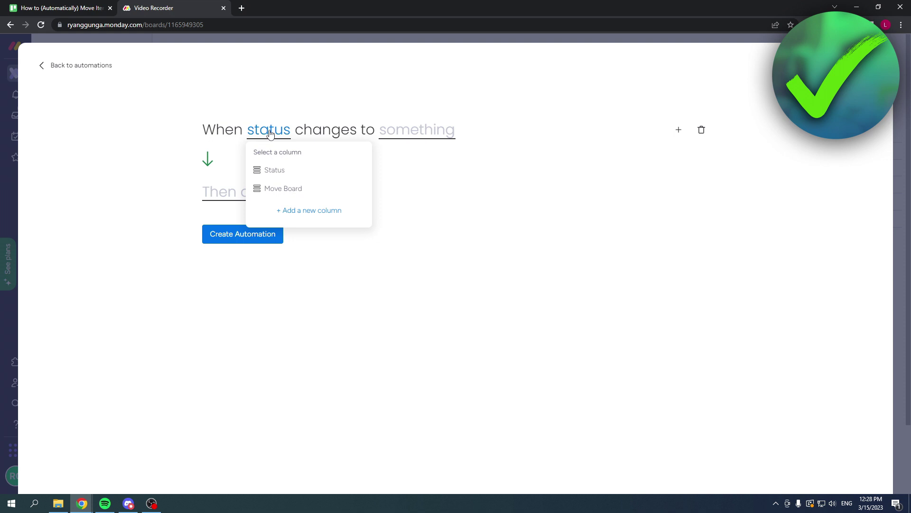
left_click(290, 190)
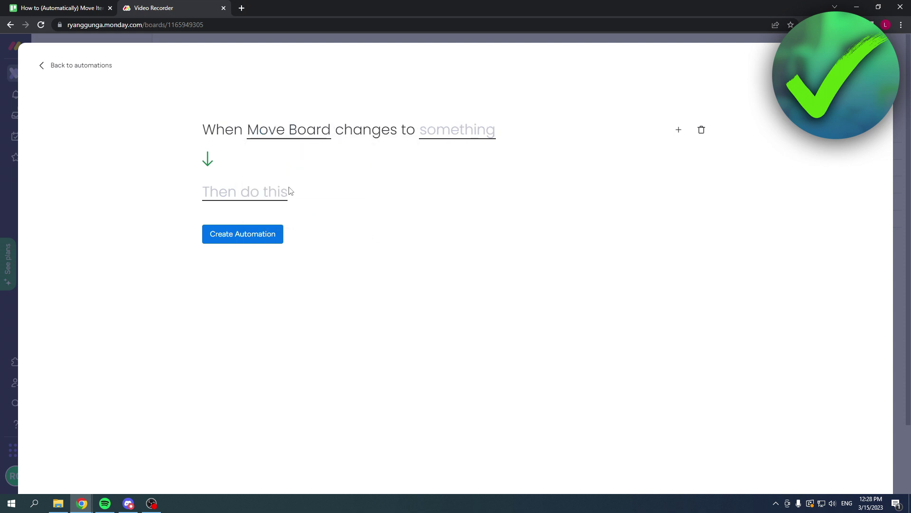
left_click(460, 132)
left_click(453, 190)
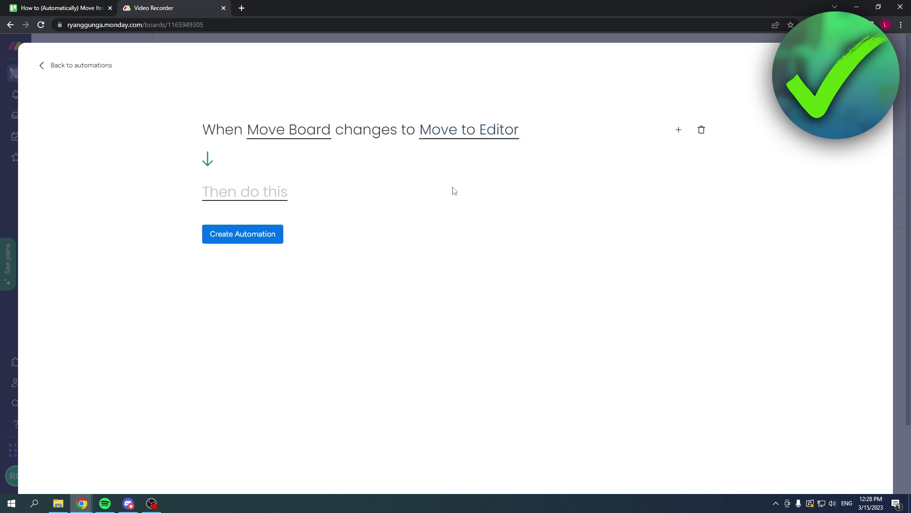
left_click(256, 190)
- Set the automation action to 'move item to board' with Video Editor as destination
type("mo")
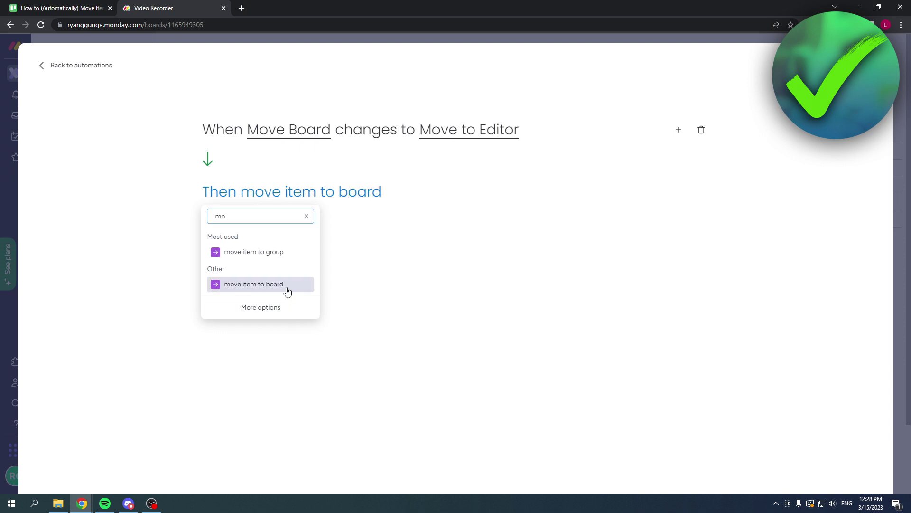
left_click(286, 290)
left_click(300, 193)
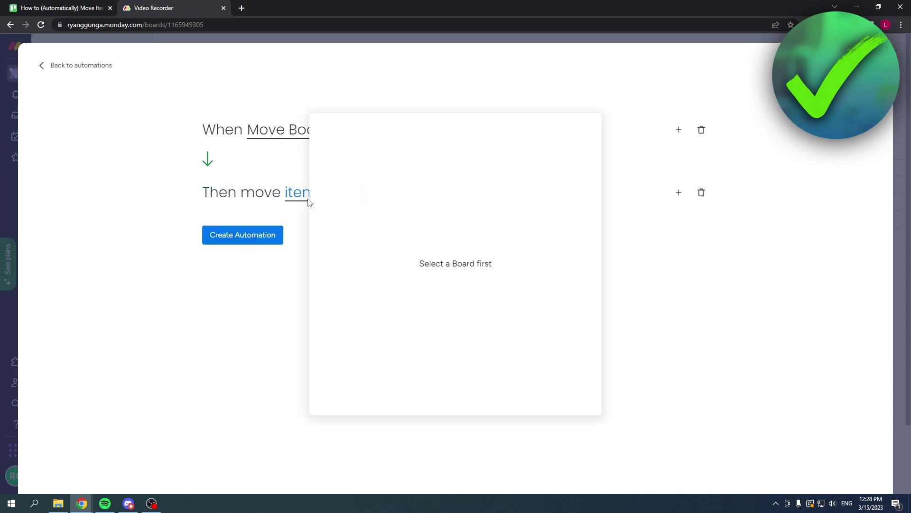
left_click(460, 234)
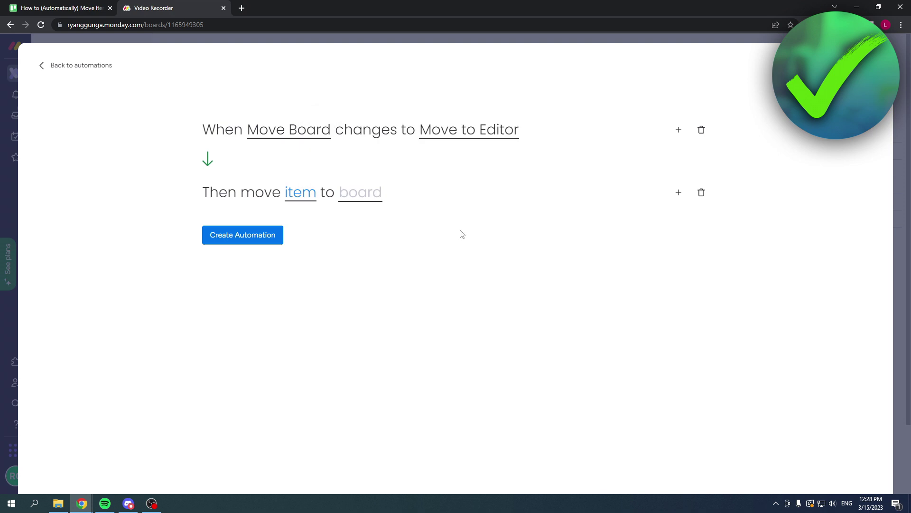
left_click(346, 193)
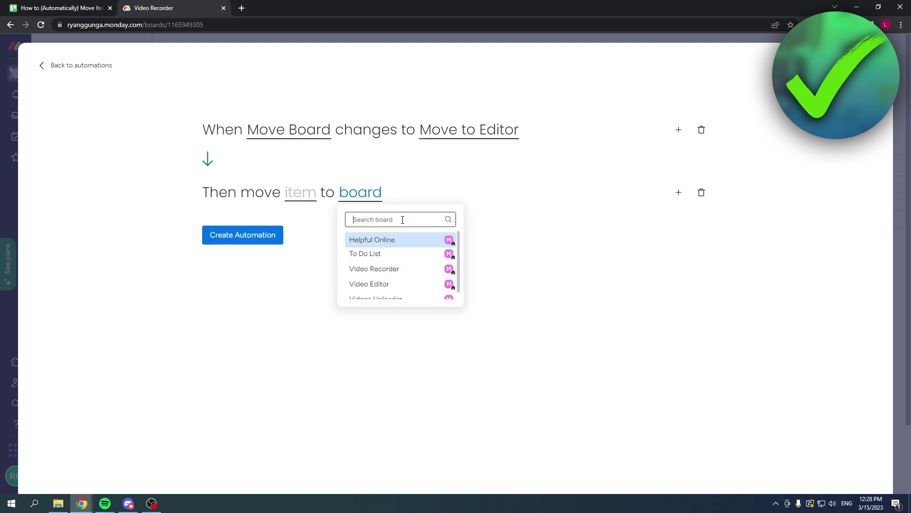
left_click(389, 285)
- Map moved items into the Videos to edit group, clear the Status mapping value, and confirm
left_click(299, 194)
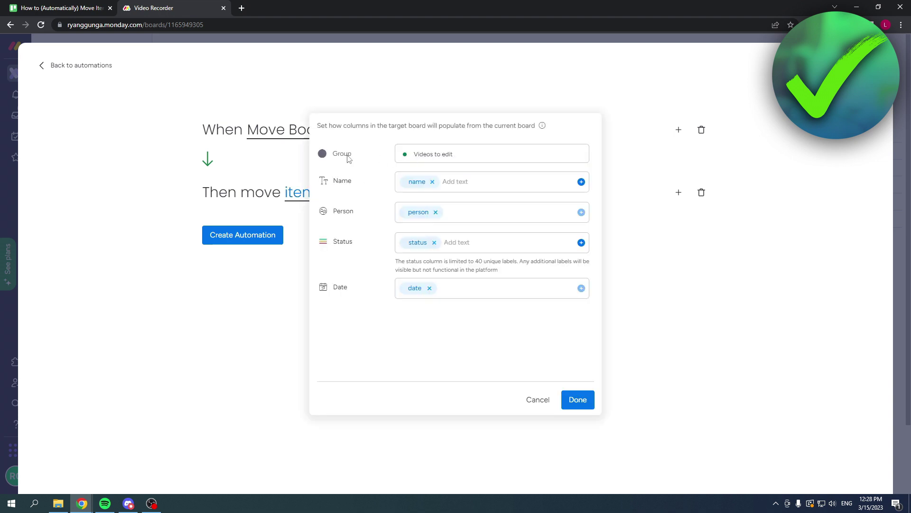
left_click(420, 156)
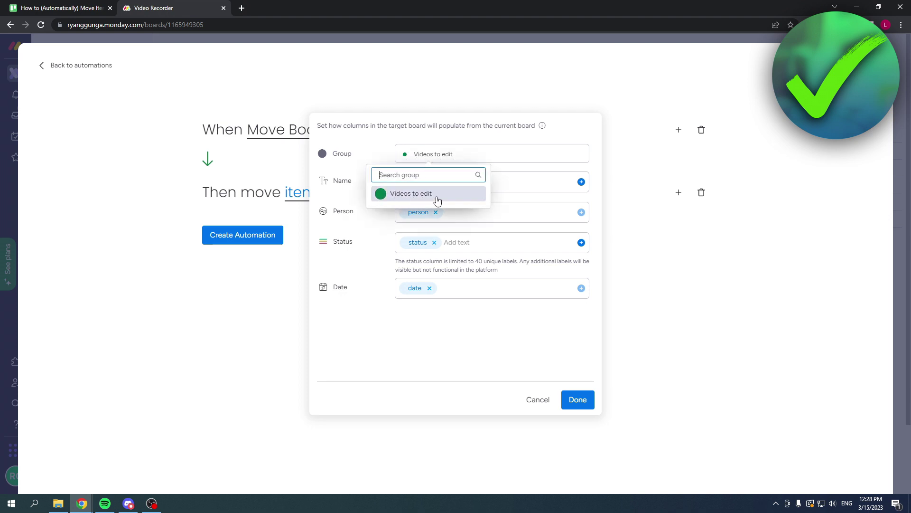
left_click(383, 154)
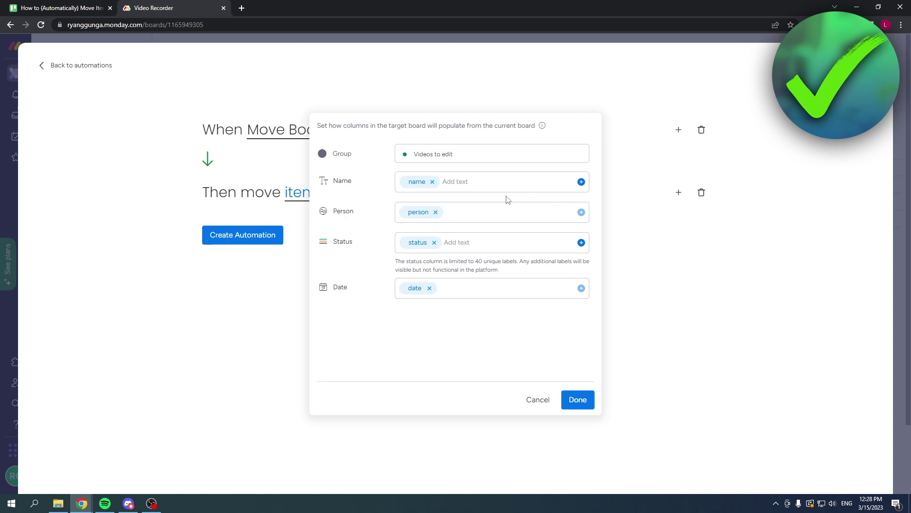
left_click(448, 182)
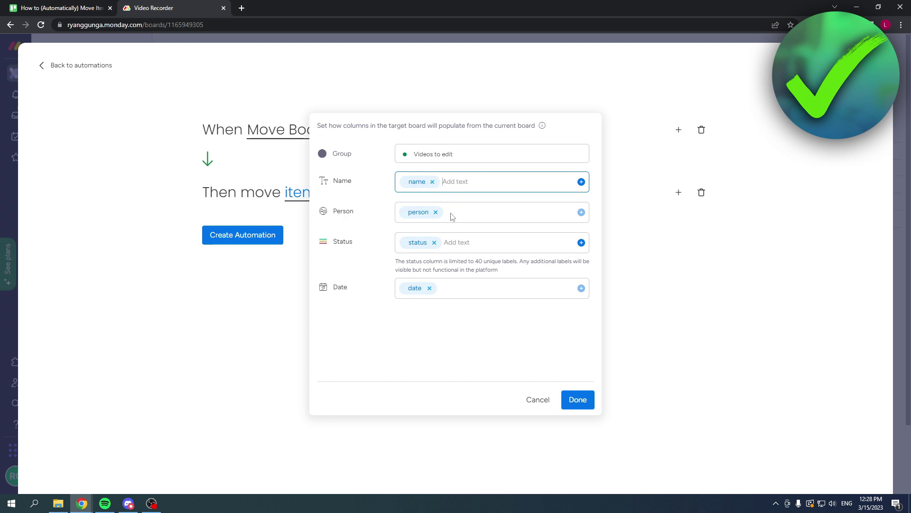
left_click(456, 243)
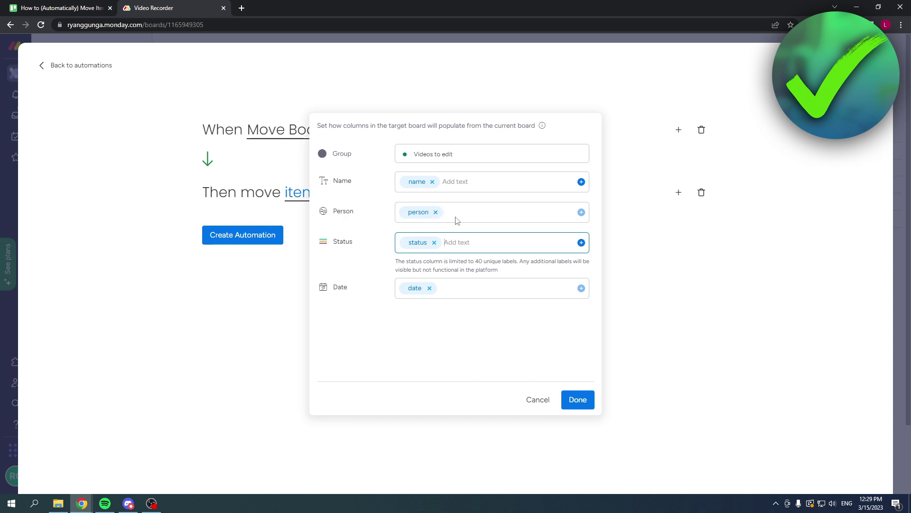
key("BackSpace")
left_click(588, 401)
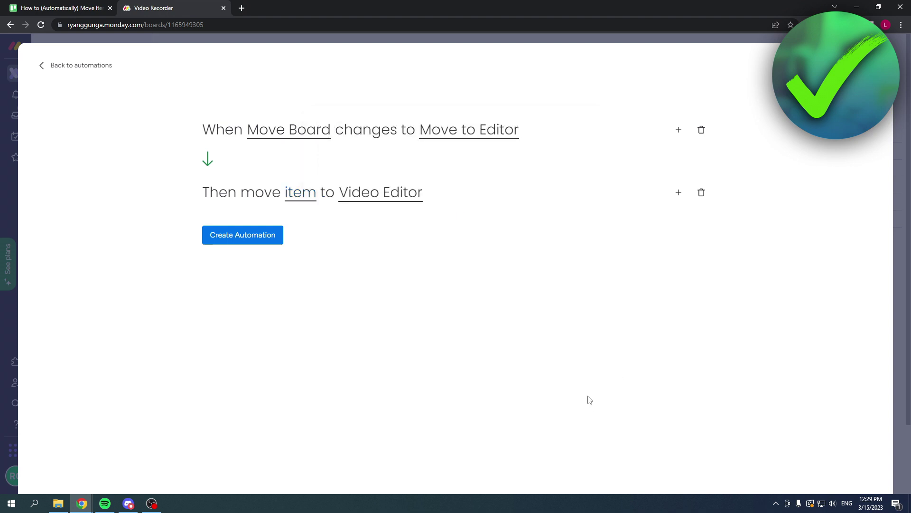
- Create the automation, then set Video 1's Status to Done and Move Board to Move to Editor
left_click(231, 240)
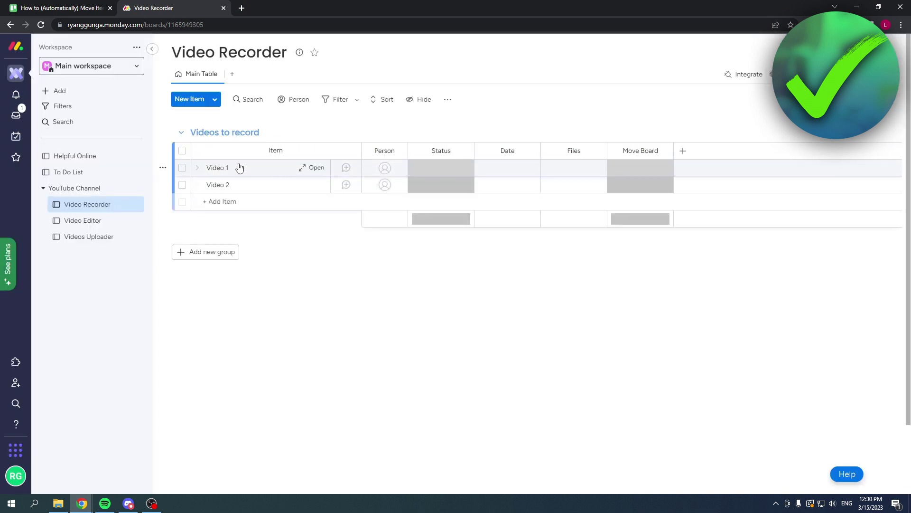
left_click(426, 170)
left_click(432, 237)
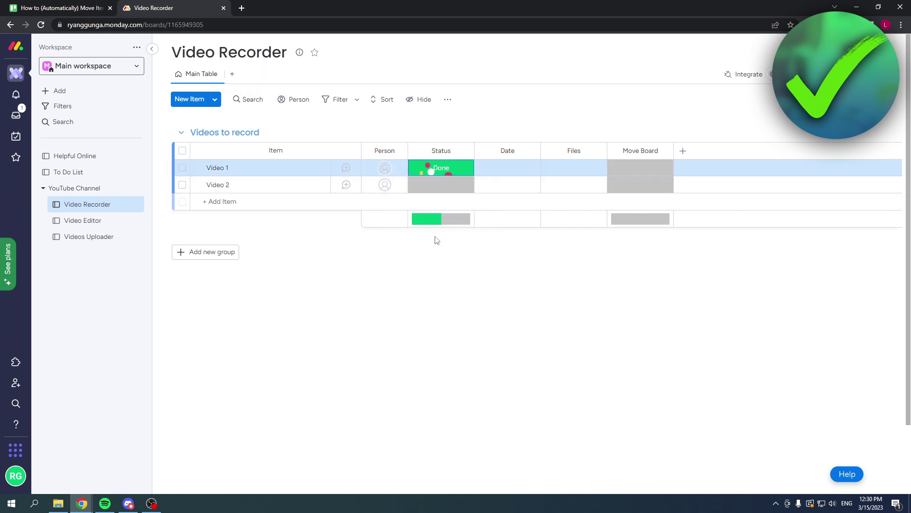
left_click(634, 172)
left_click(645, 198)
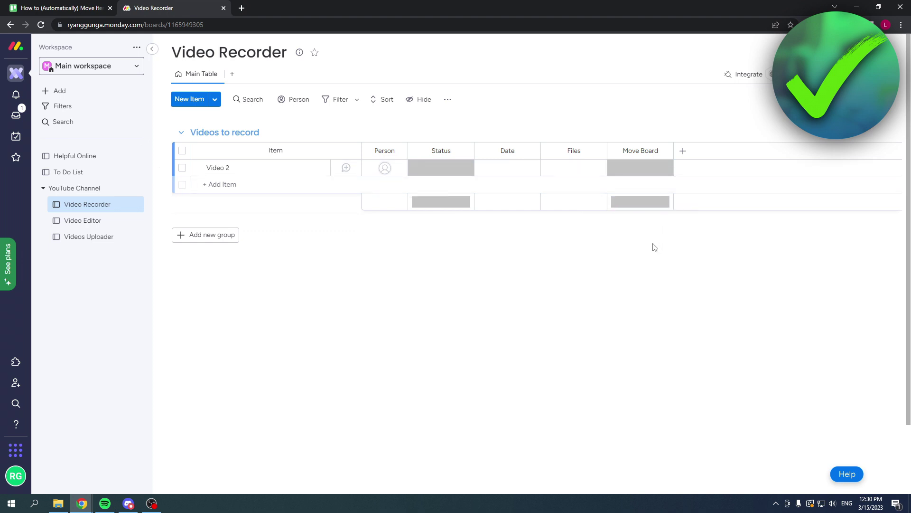
left_click(108, 219)
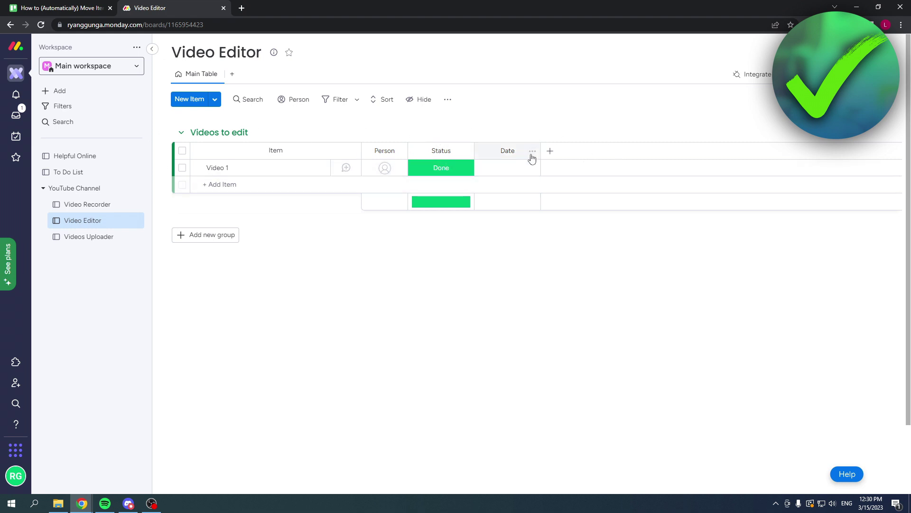
left_click(82, 238)
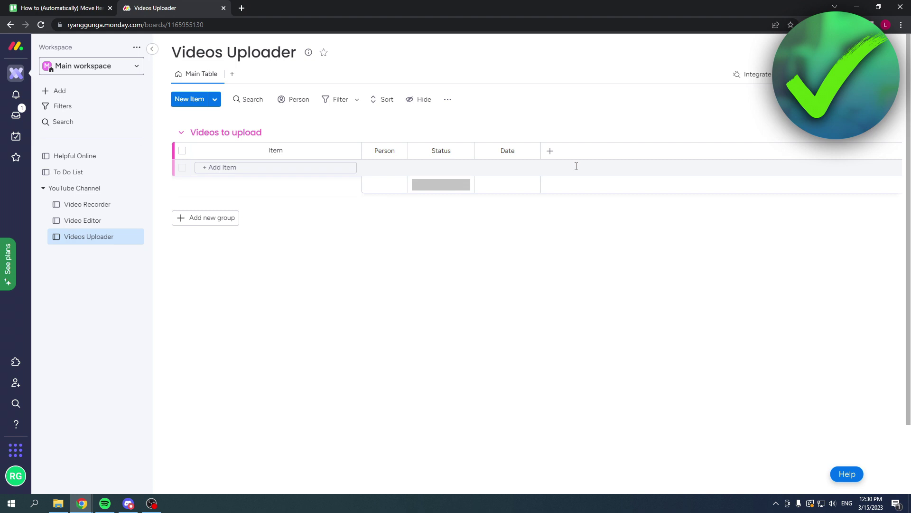
left_click(129, 206)
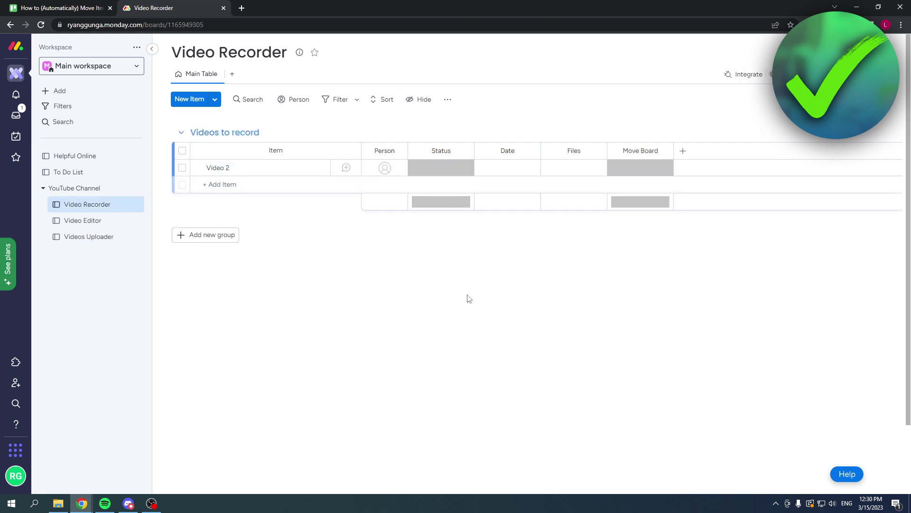